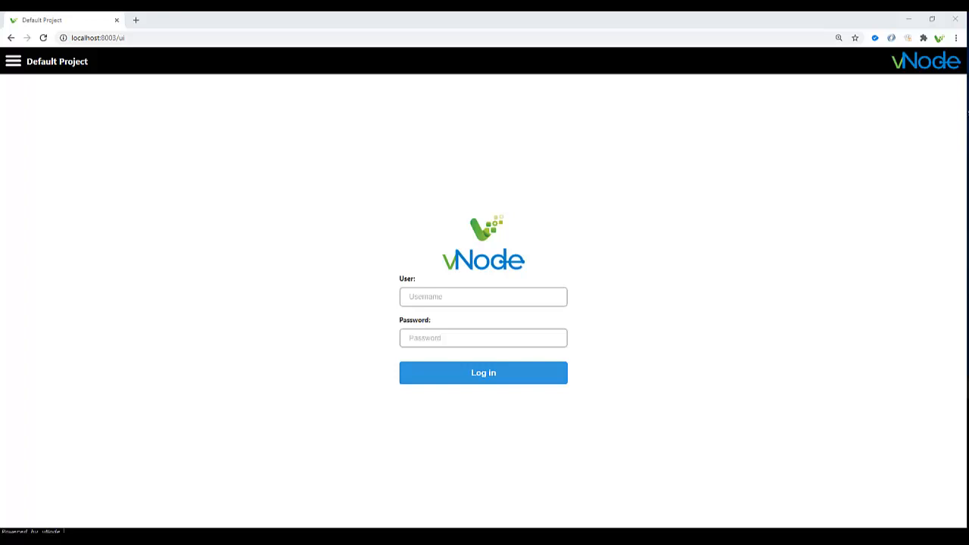
- Log in to vNode's Default Project as admin with the account password
click(483, 297)
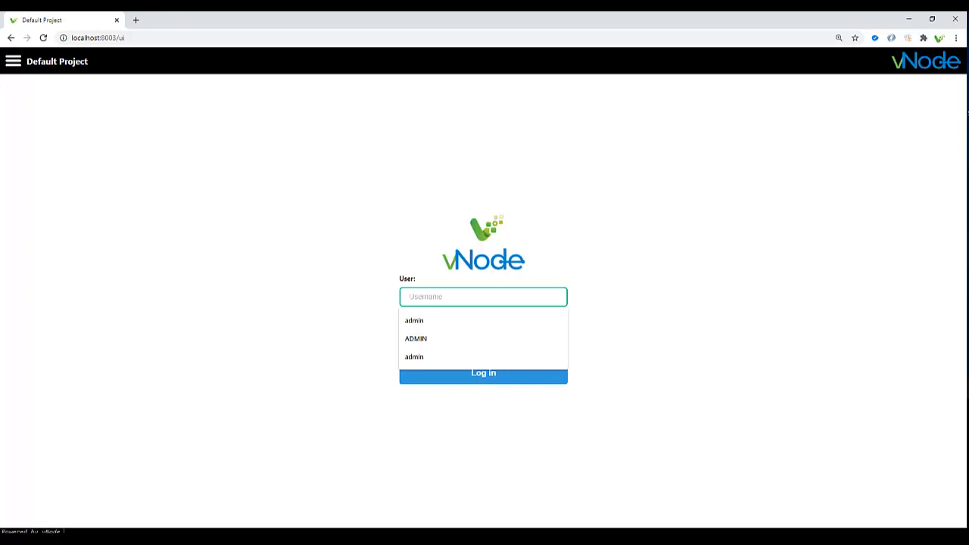
text(admin)
key(Tab)
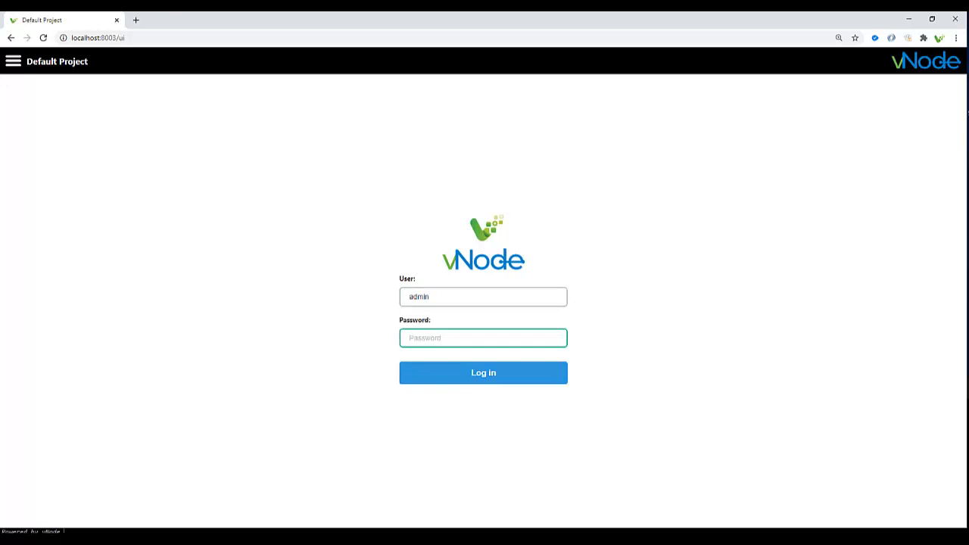
text(admin)
key(Return)
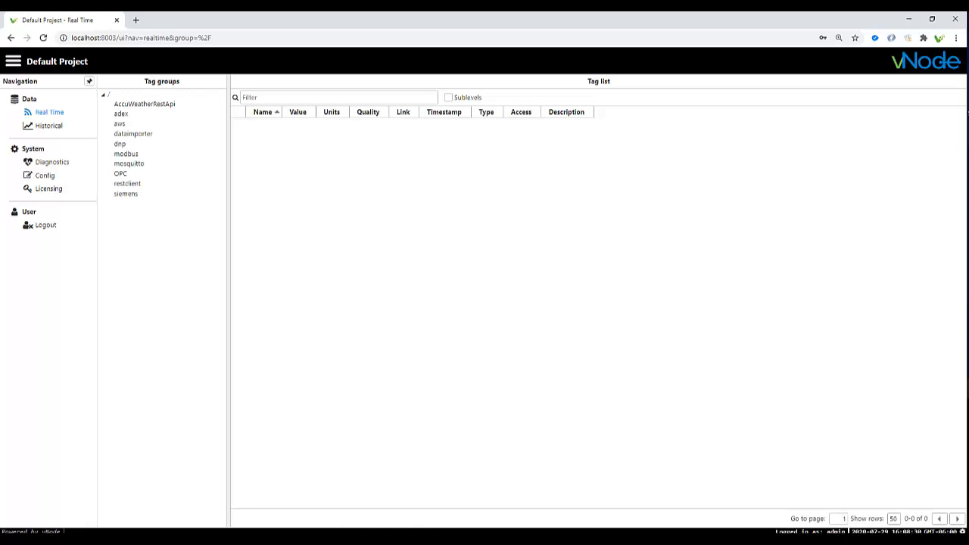
- Show the DNPClient module's properties on the Config page
click(45, 176)
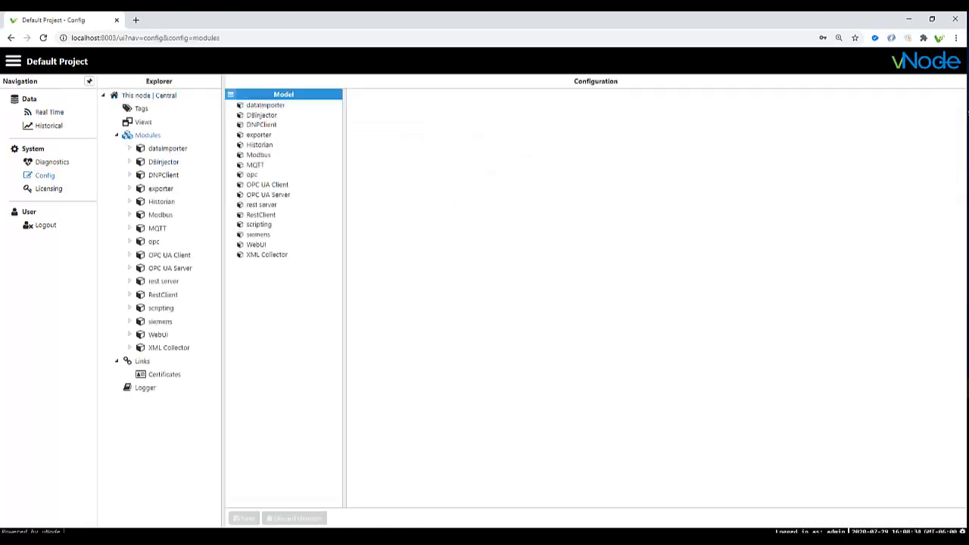
click(230, 94)
click(261, 125)
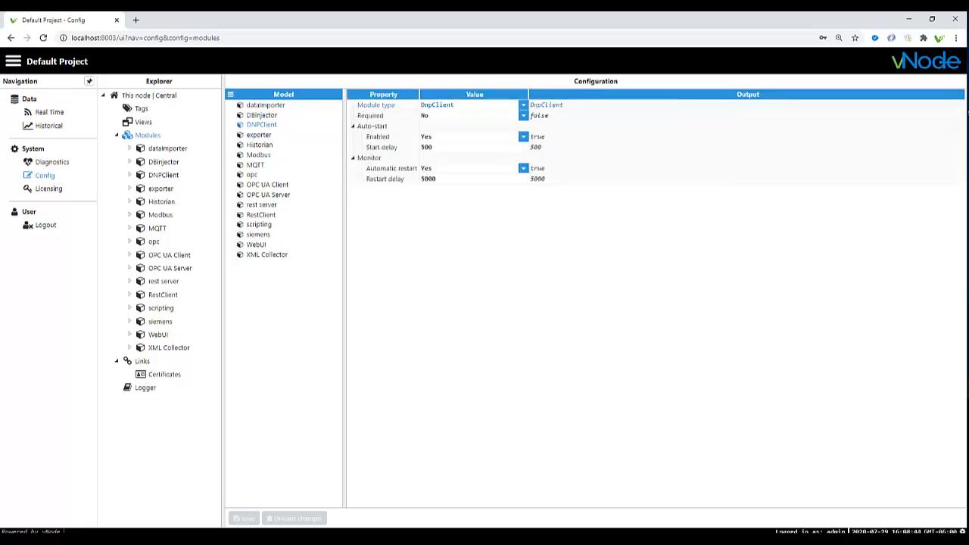
- Keep the module type as DnpClient, save, and open the module's channel model
click(523, 106)
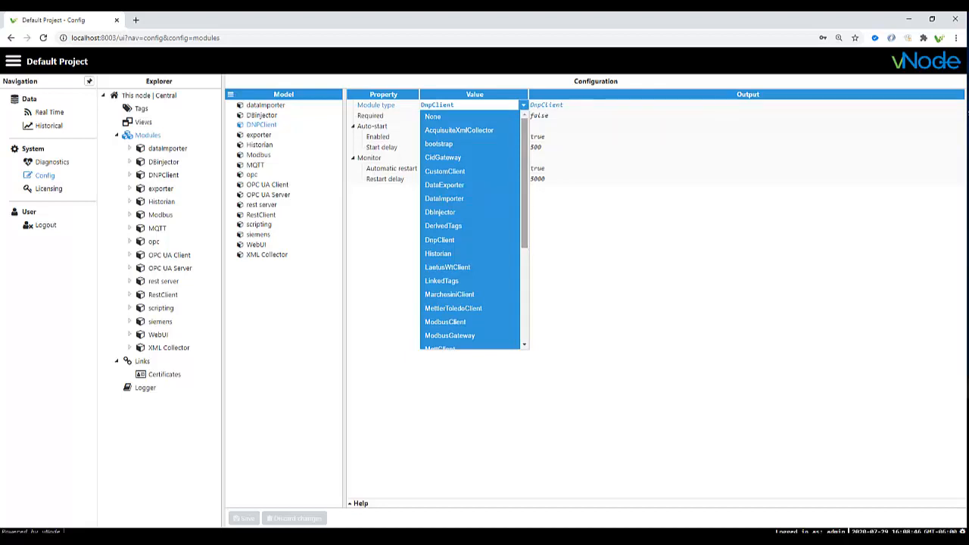
scroll(469, 231, down, 4)
scroll(469, 232, down, 1)
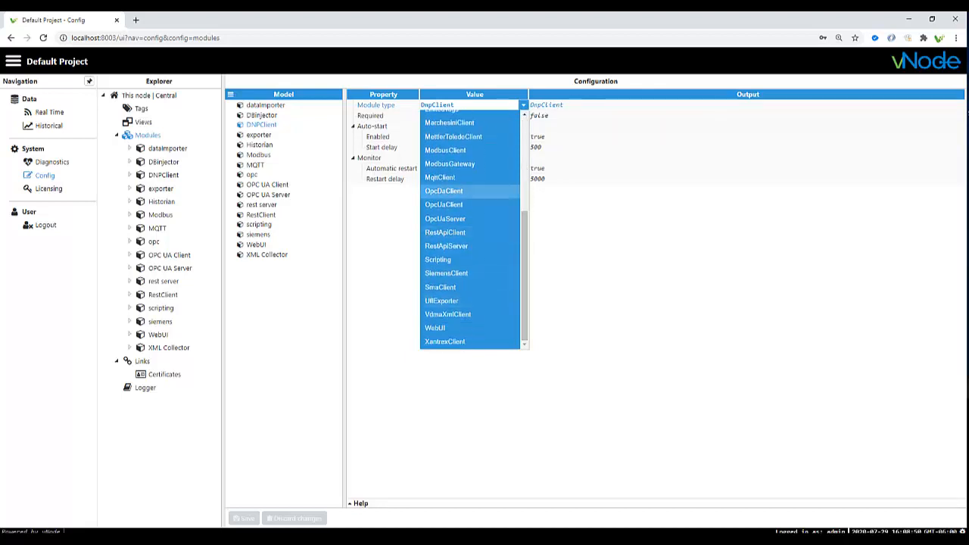
scroll(469, 189, up, 5)
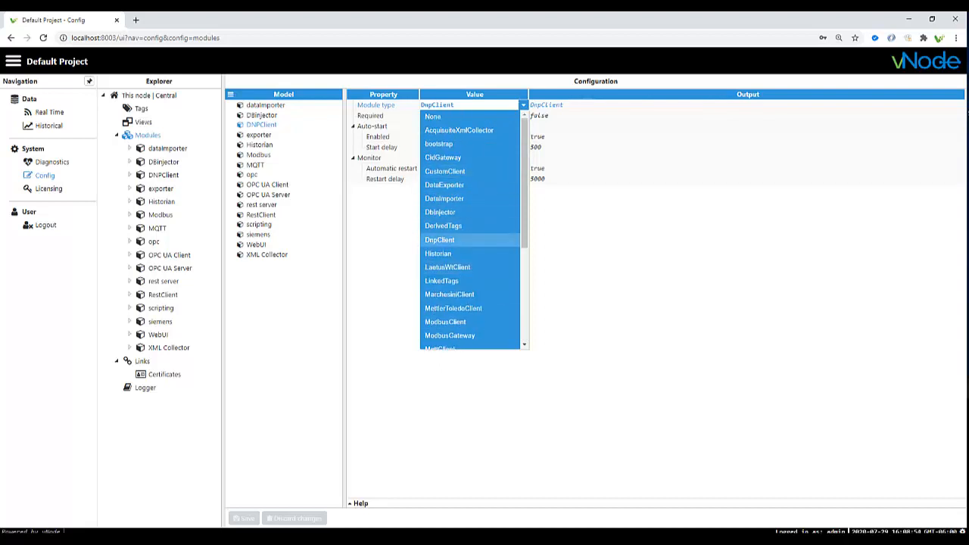
click(443, 240)
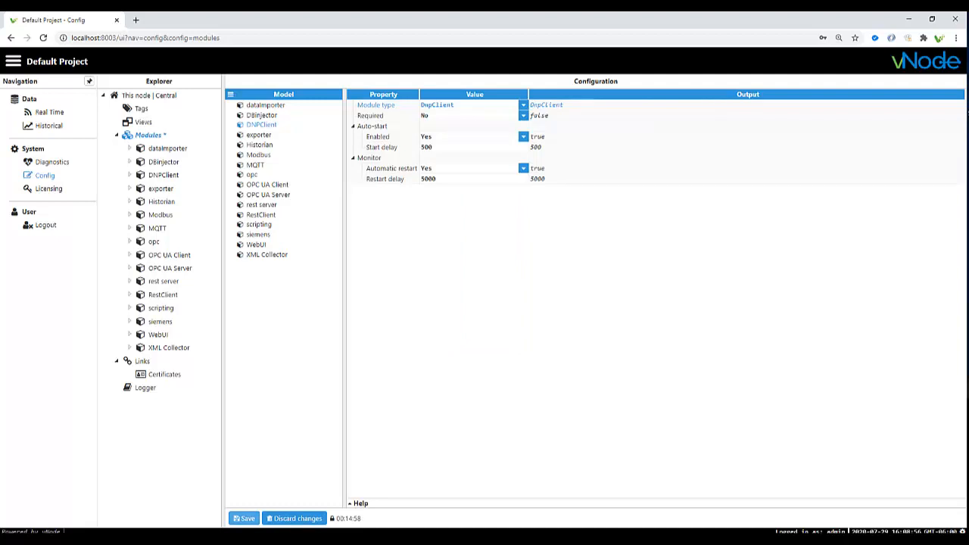
click(244, 518)
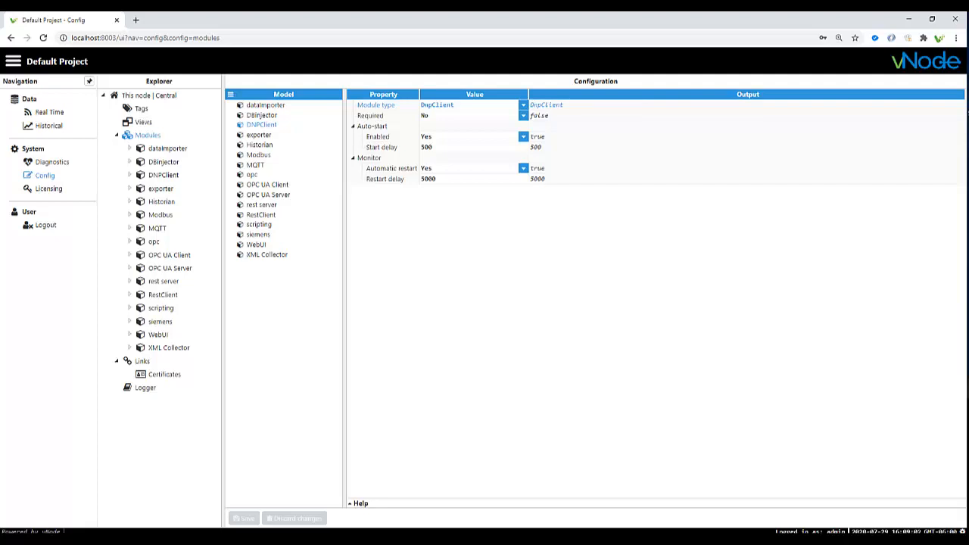
click(163, 175)
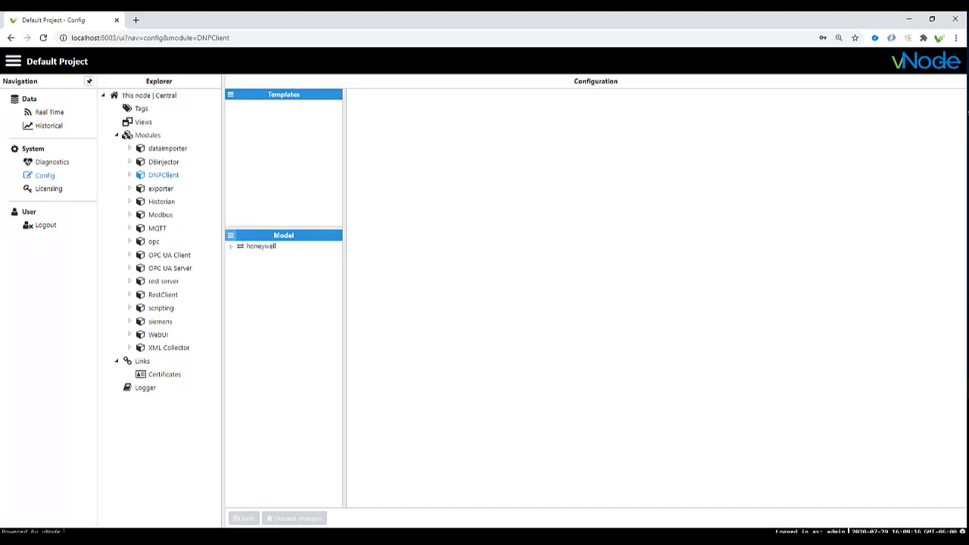
- Check the honeywell channel uses TCP to host 192.168.100.105 on port 20000
click(230, 235)
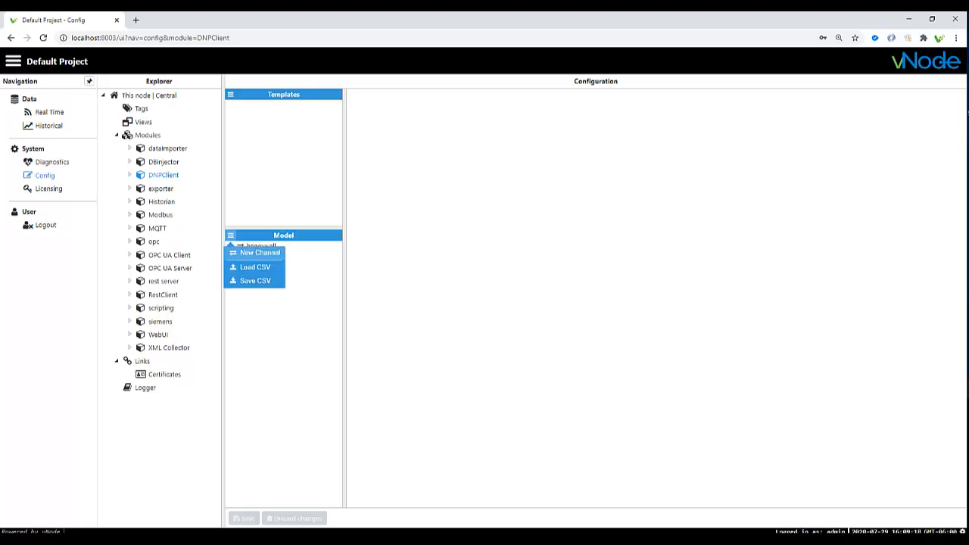
click(262, 246)
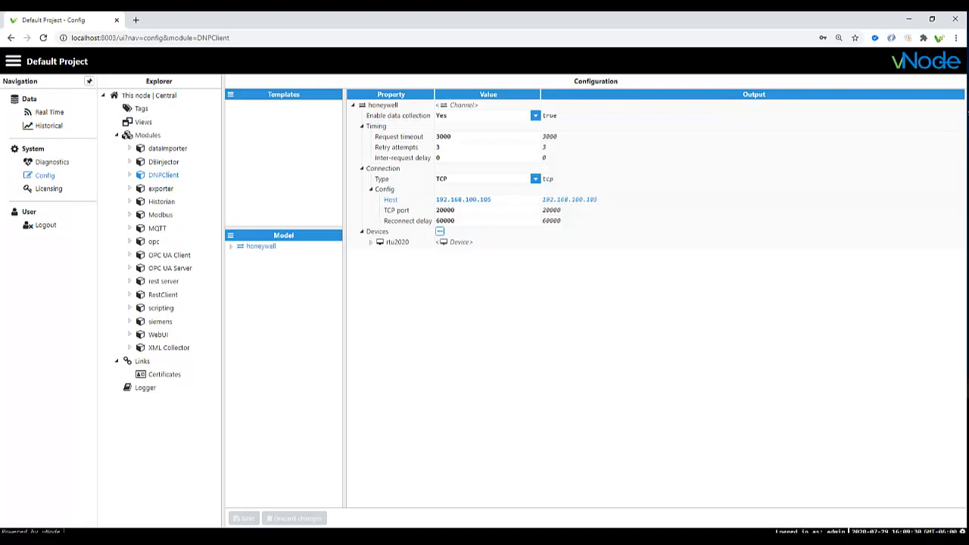
click(536, 179)
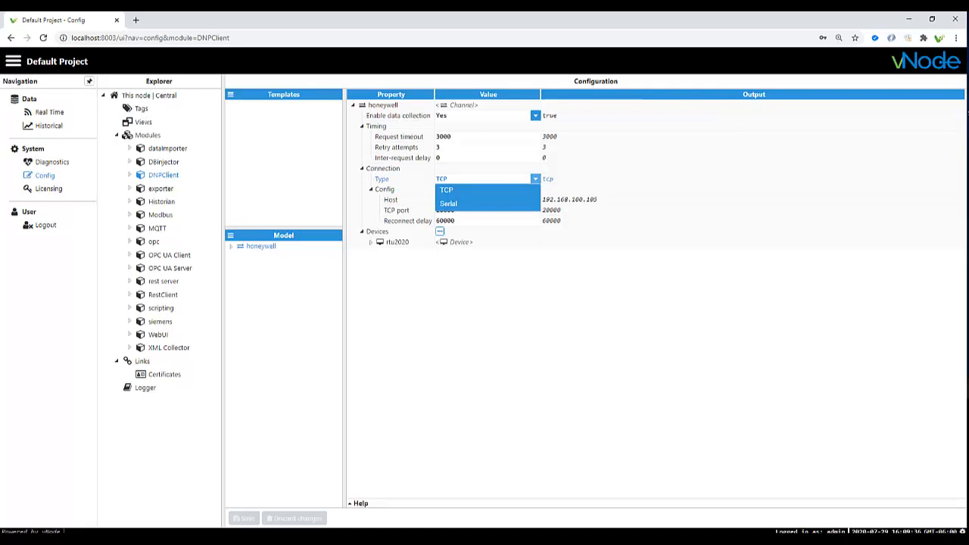
click(535, 179)
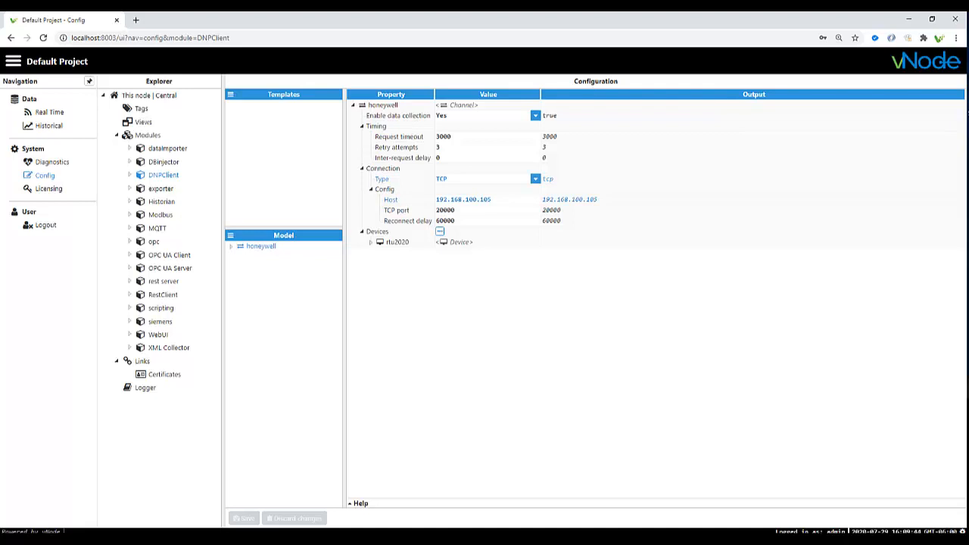
drag(492, 200, 436, 200)
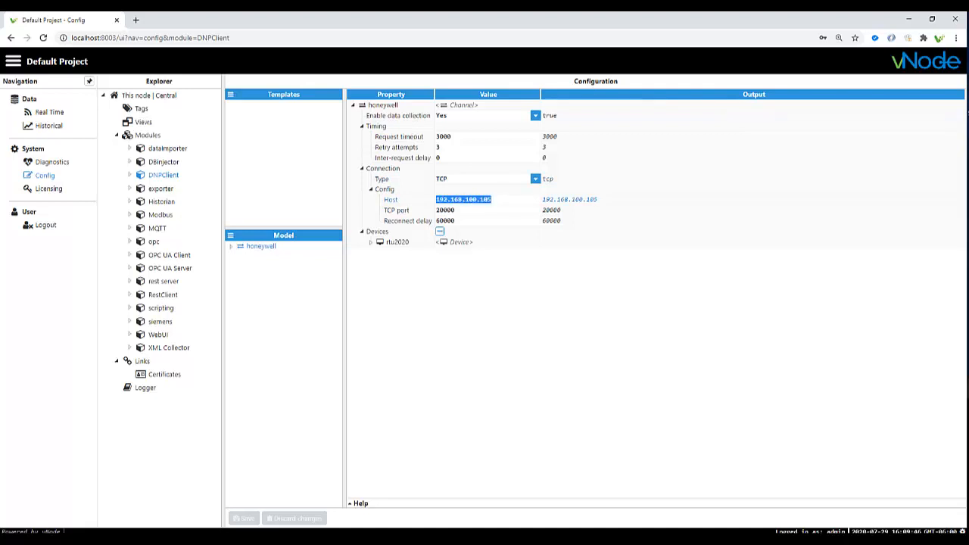
click(439, 231)
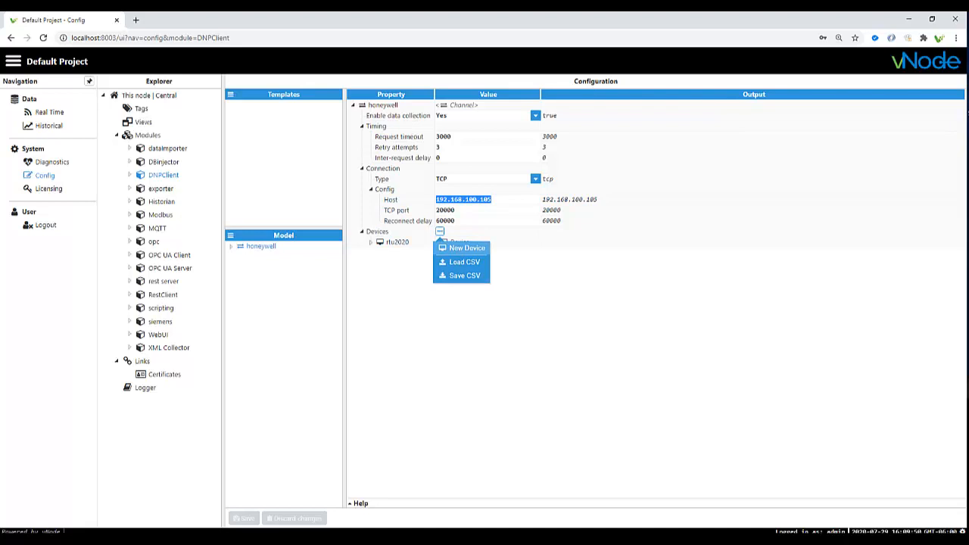
- Inspect rtu2020: Event poll mode, event poll rates, master address 30000, slave address 1
click(371, 242)
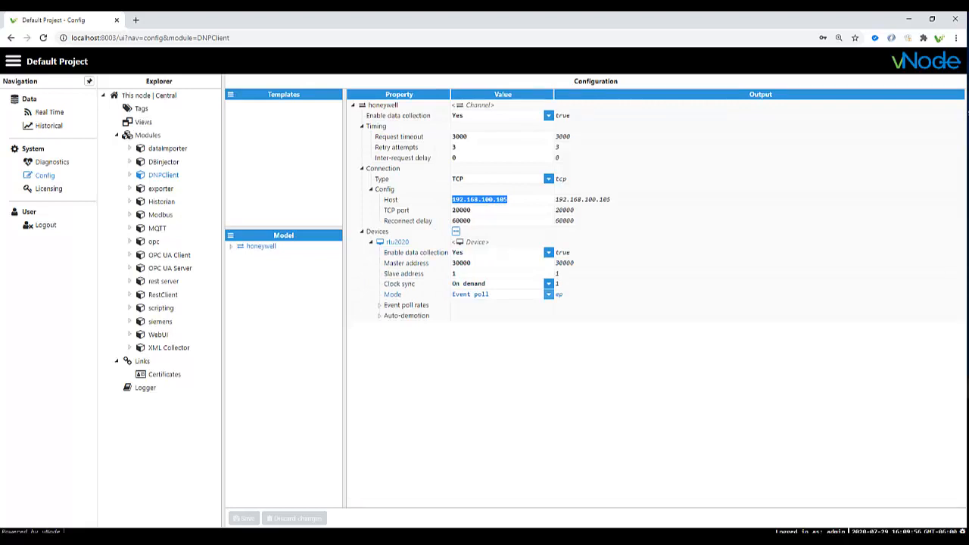
click(548, 294)
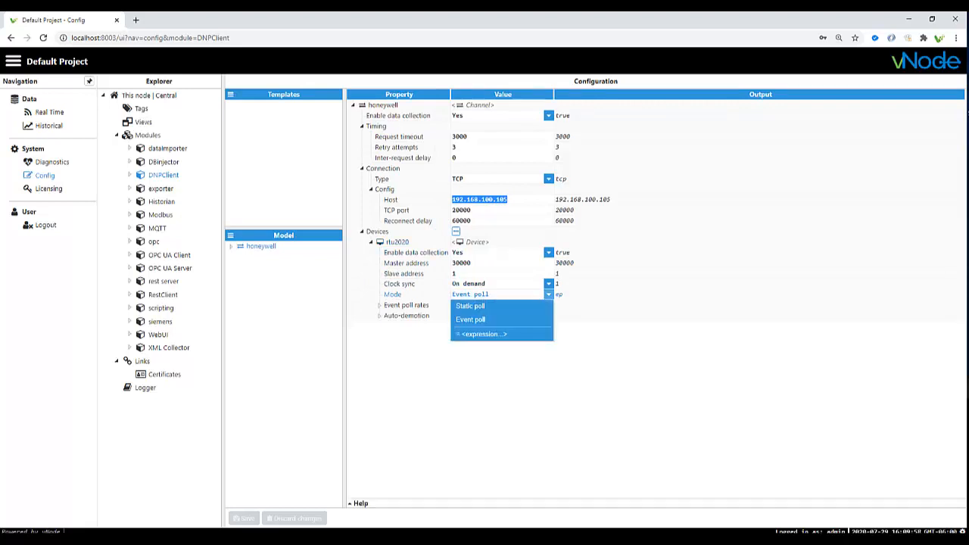
click(548, 295)
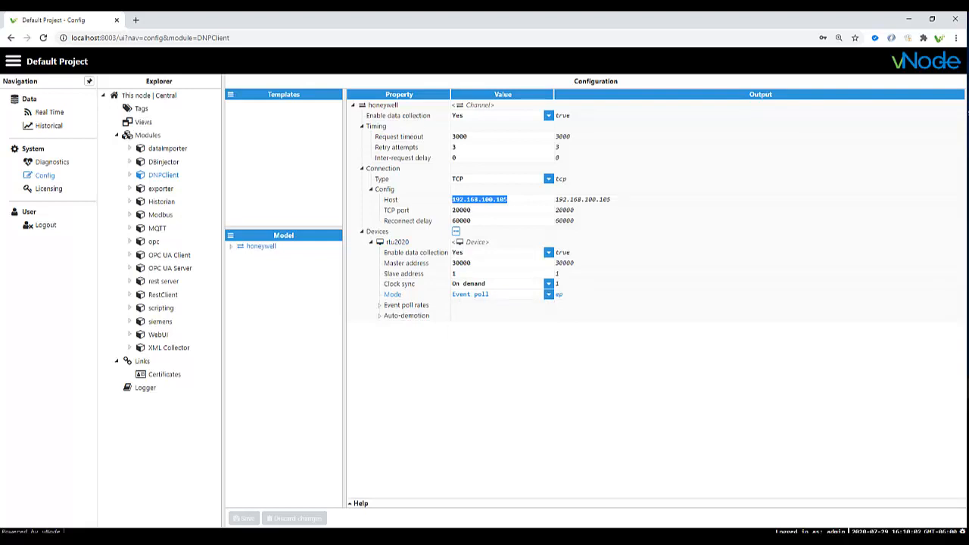
click(380, 305)
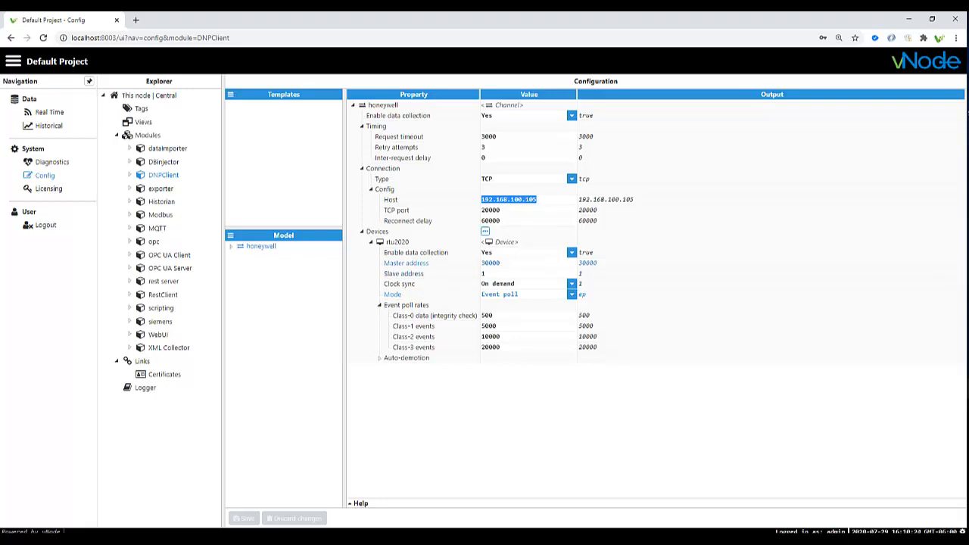
drag(503, 264, 481, 264)
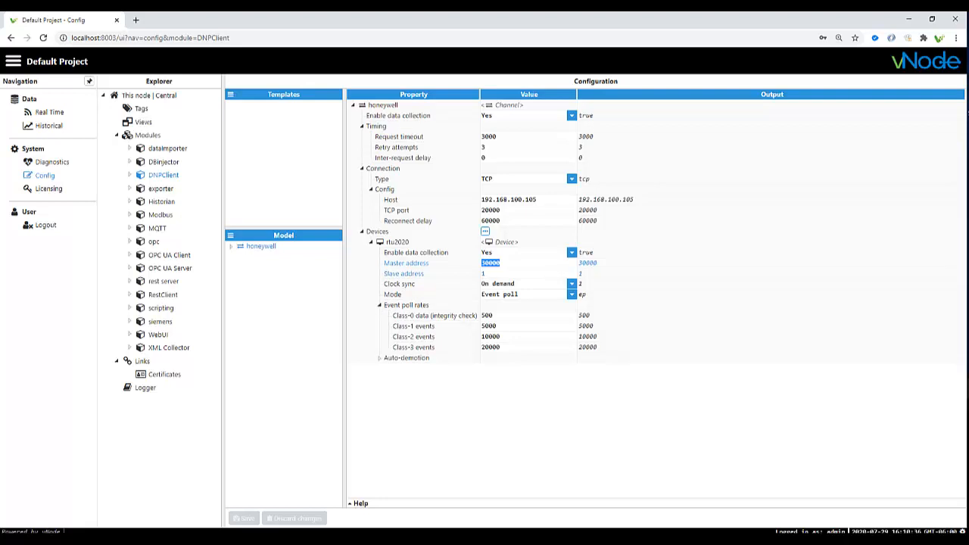
click(500, 274)
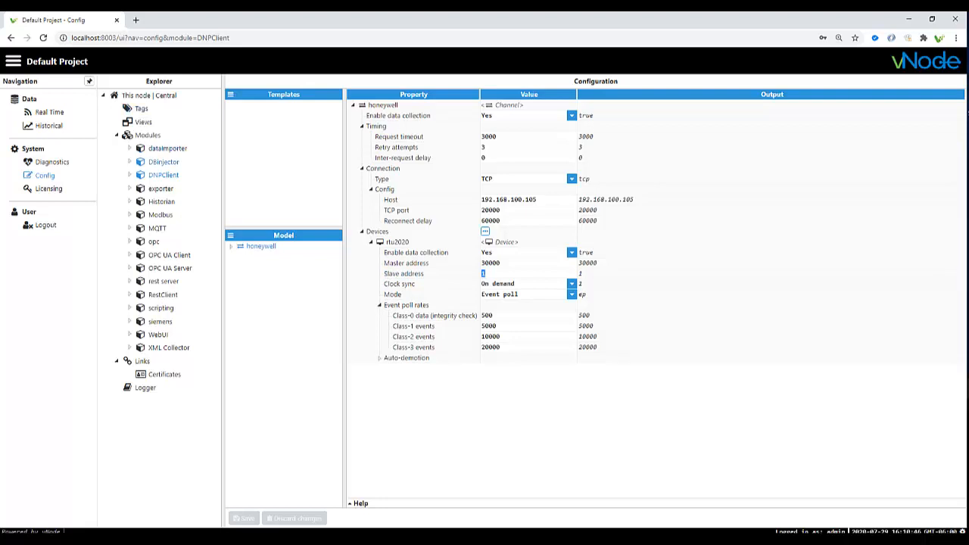
- In Tags, expand the root folder, select the dnp group and expand the online tag
click(140, 108)
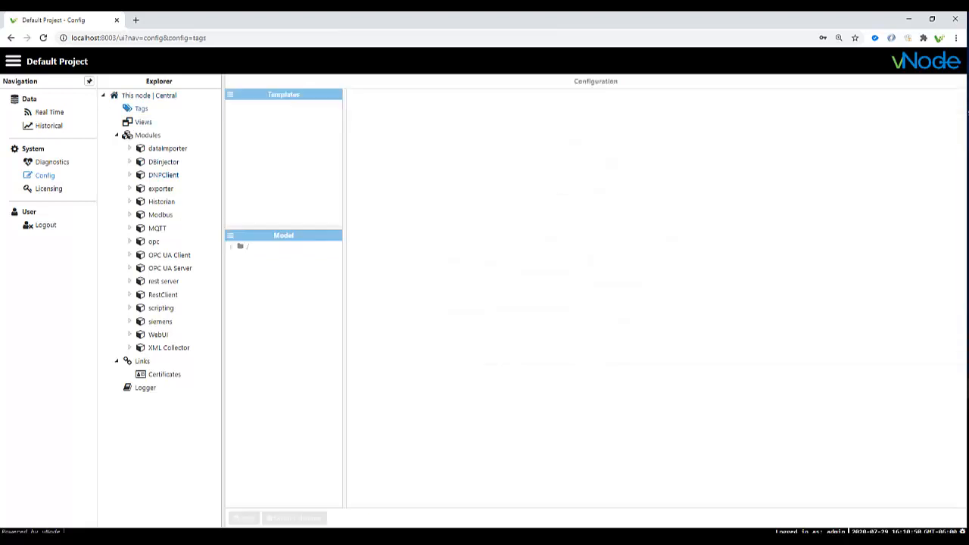
click(231, 235)
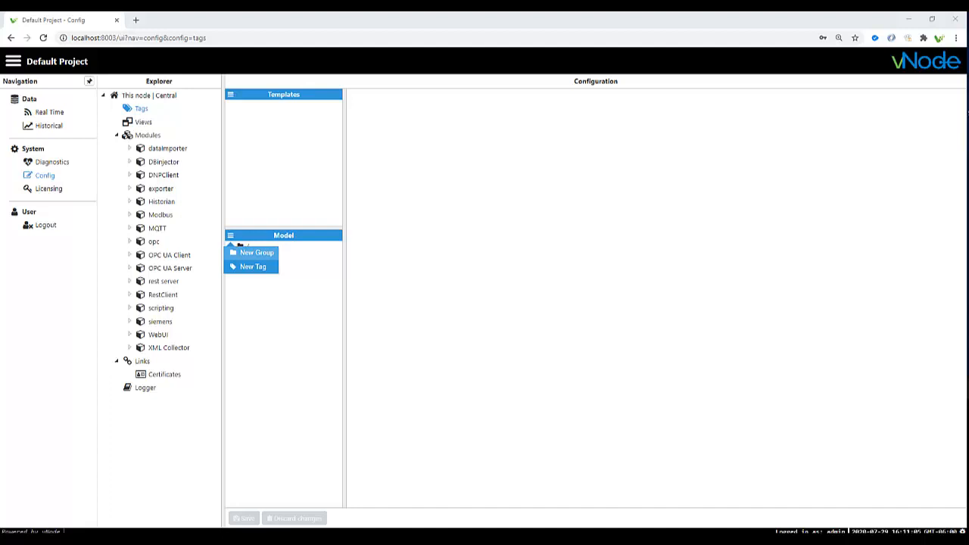
click(282, 299)
click(241, 246)
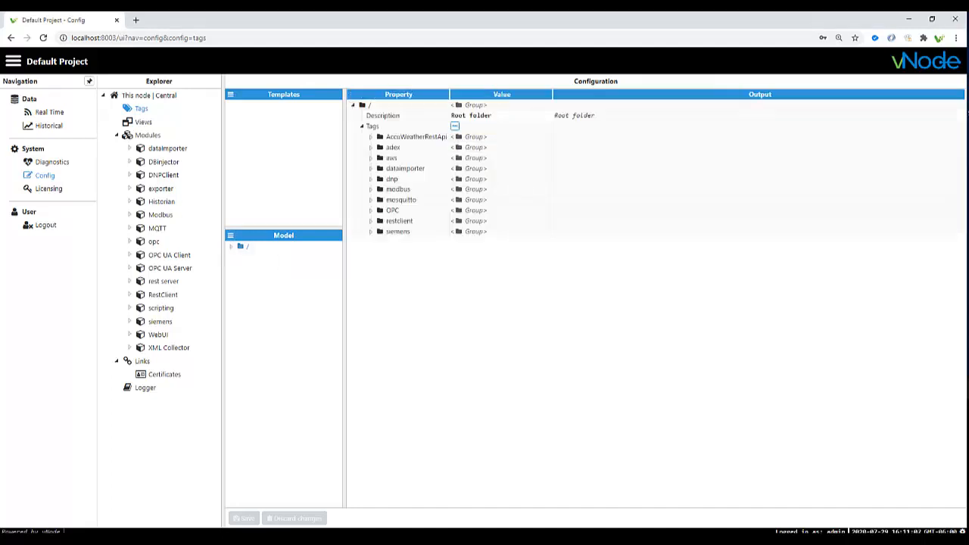
click(230, 246)
click(258, 296)
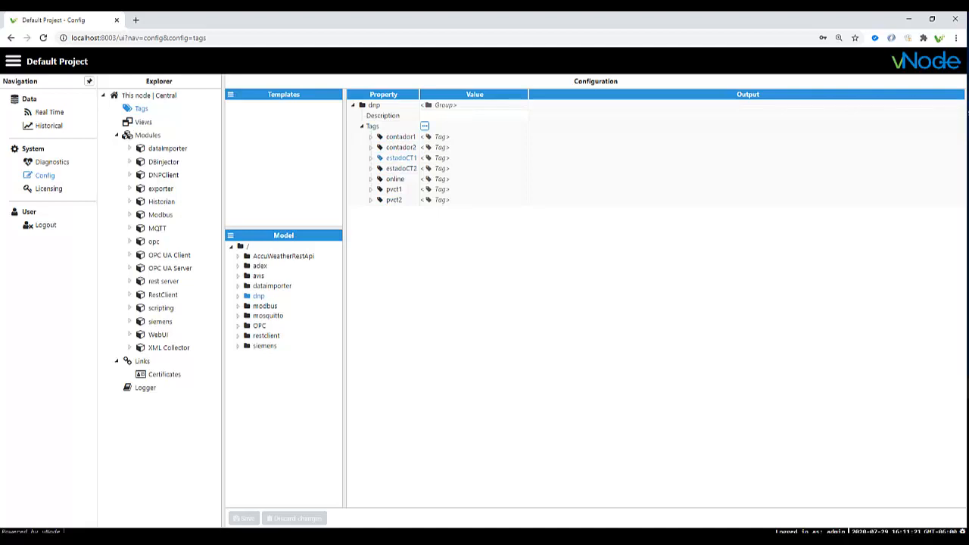
click(425, 126)
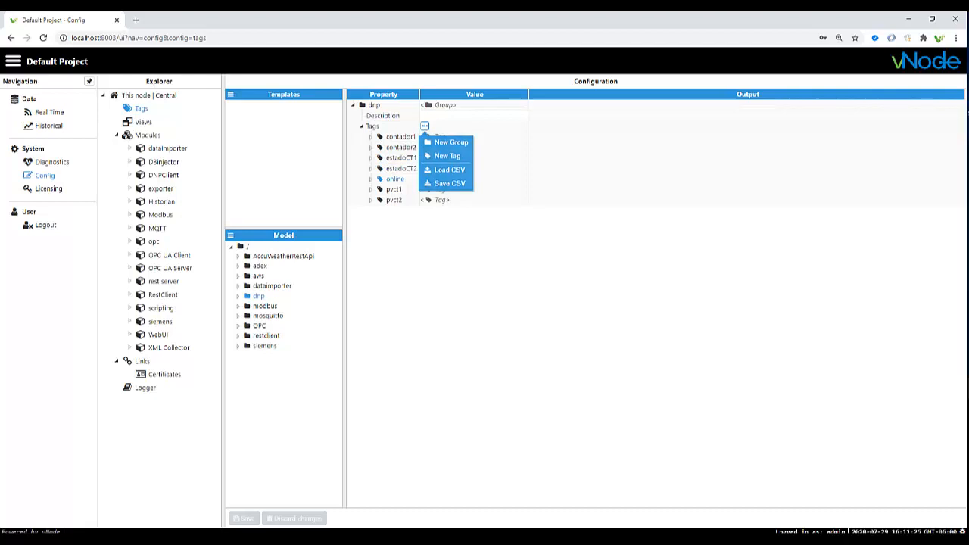
click(371, 179)
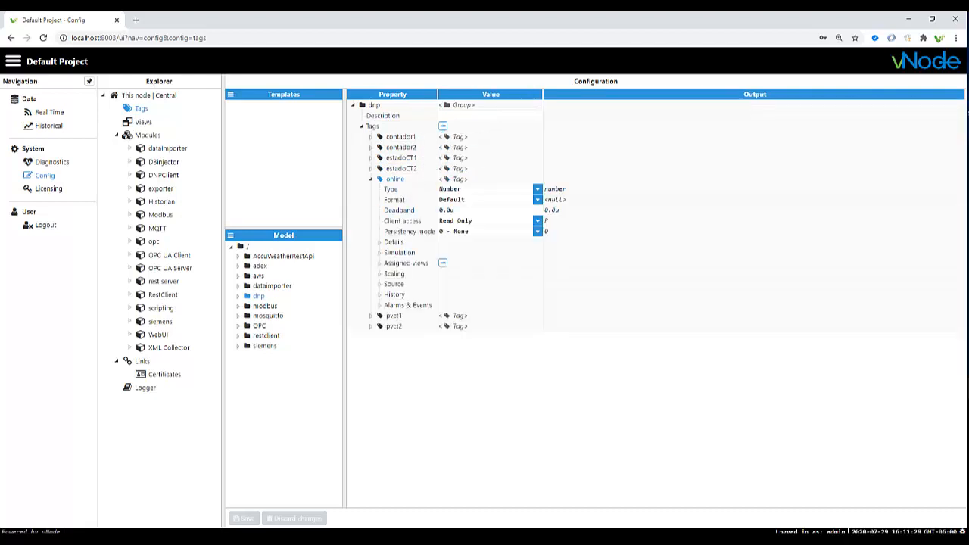
- Verify the online tag sources DNPClient device honeywell/rtu2020, then return to the DNPClient module
click(380, 284)
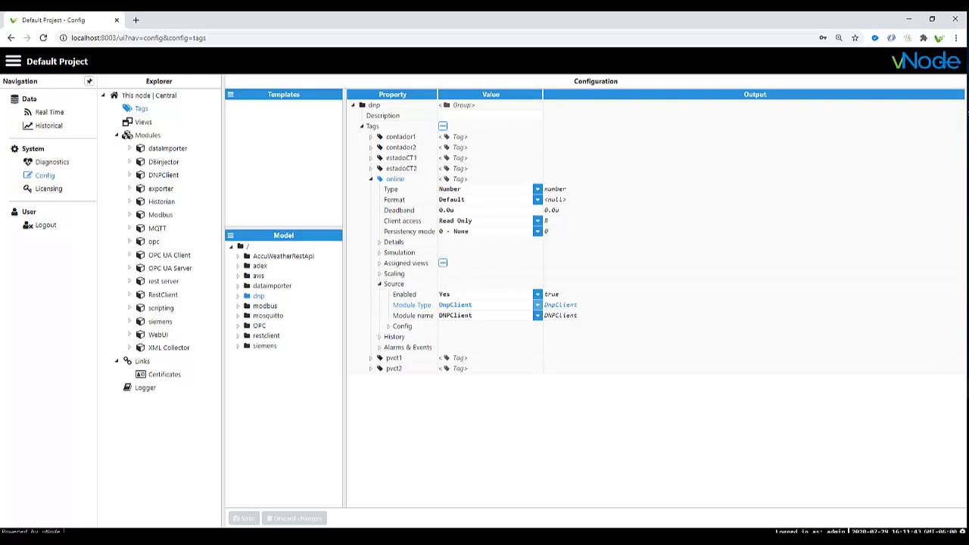
click(537, 316)
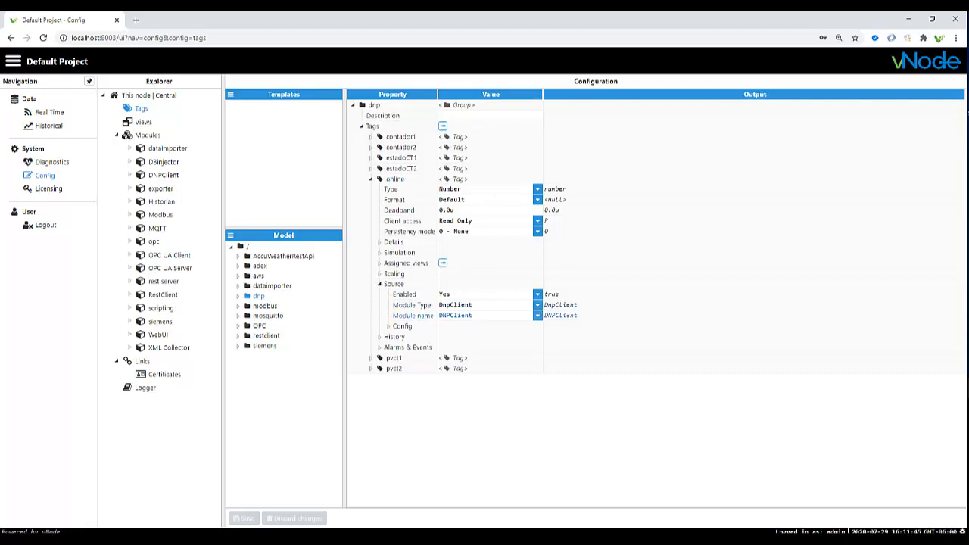
click(537, 316)
click(389, 325)
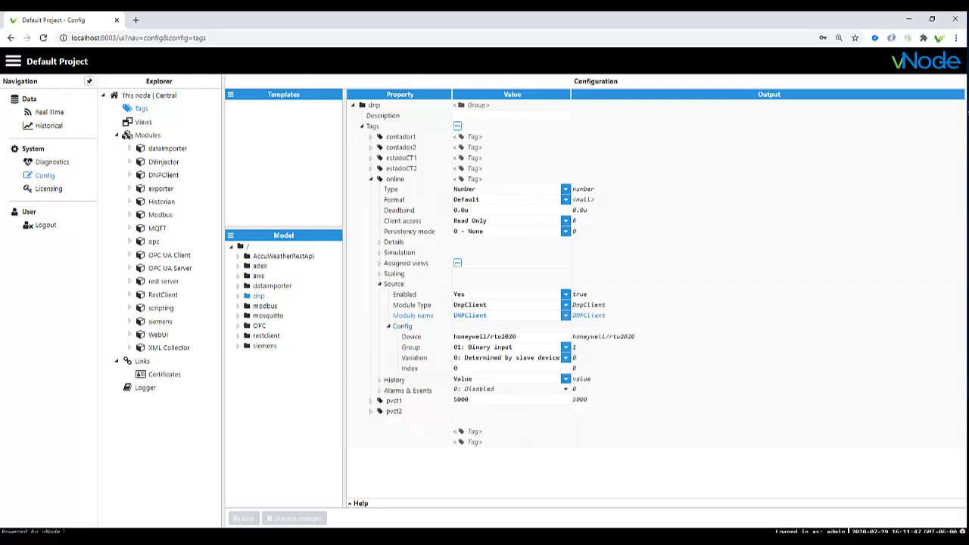
drag(516, 336, 452, 336)
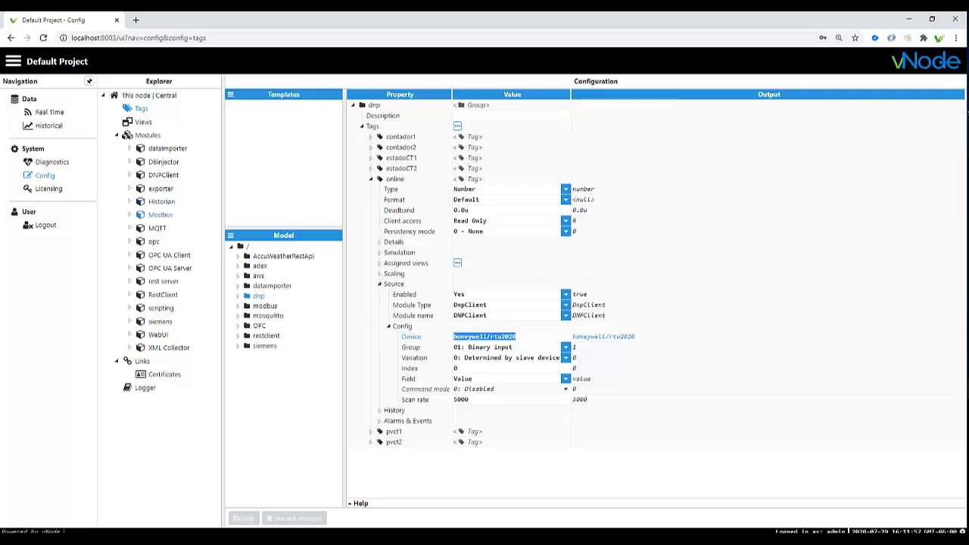
click(517, 337)
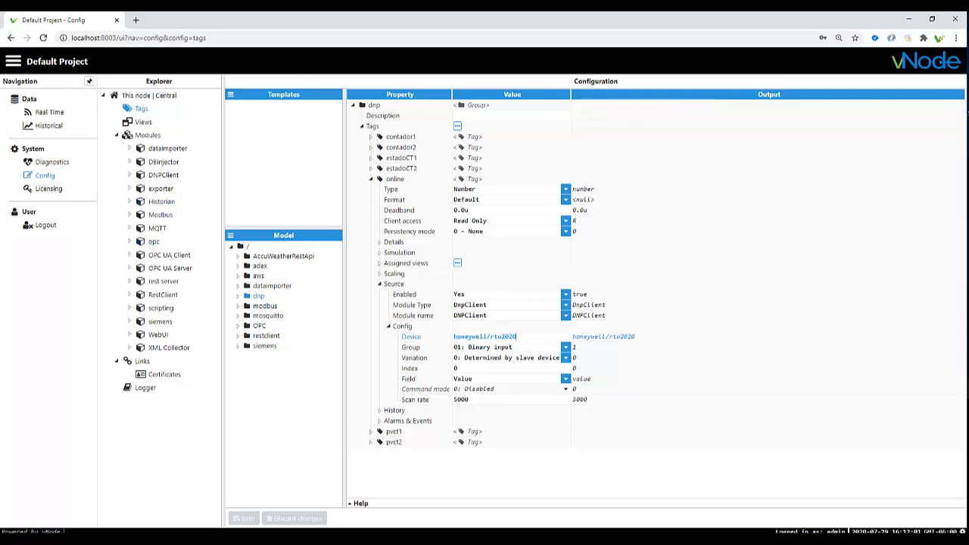
click(164, 175)
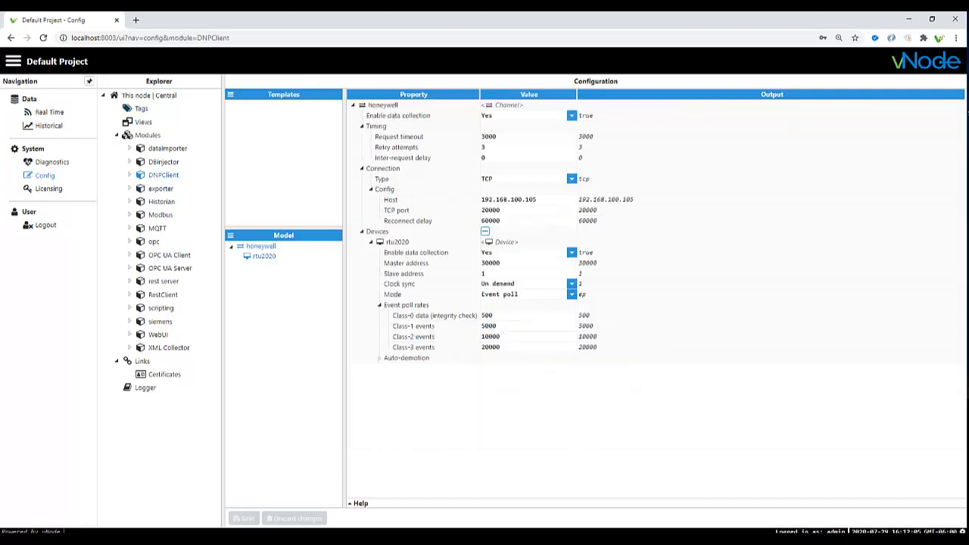
- View the rtu2020 device settings, then go back to the dnp tag configuration
click(264, 256)
click(261, 246)
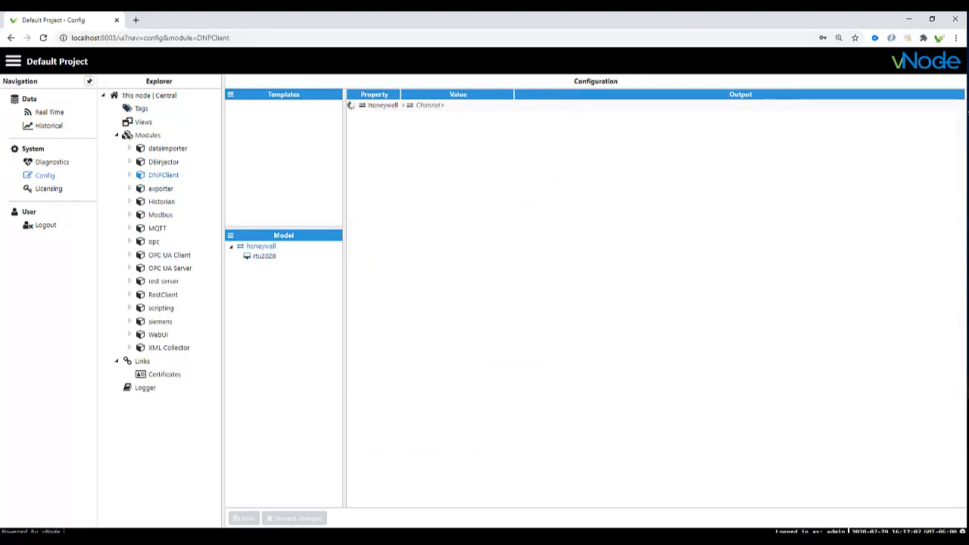
click(264, 256)
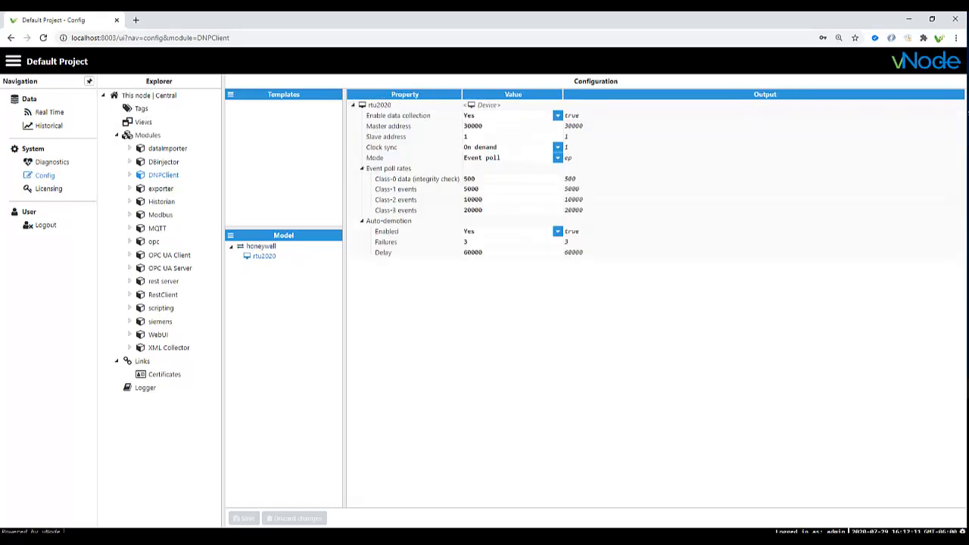
click(131, 109)
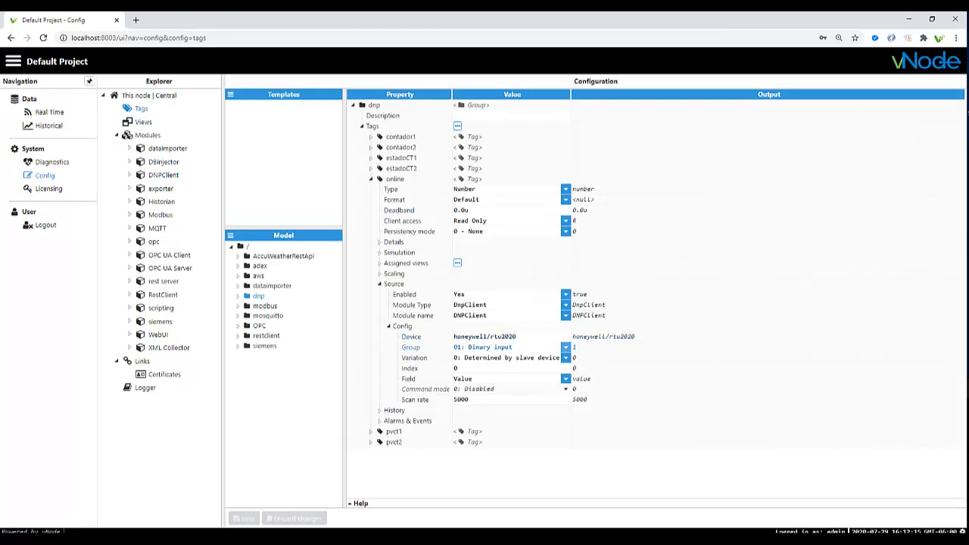
- Confirm online's group Binary input, slave-determined variation, Value field and 5000 scan rate
click(565, 348)
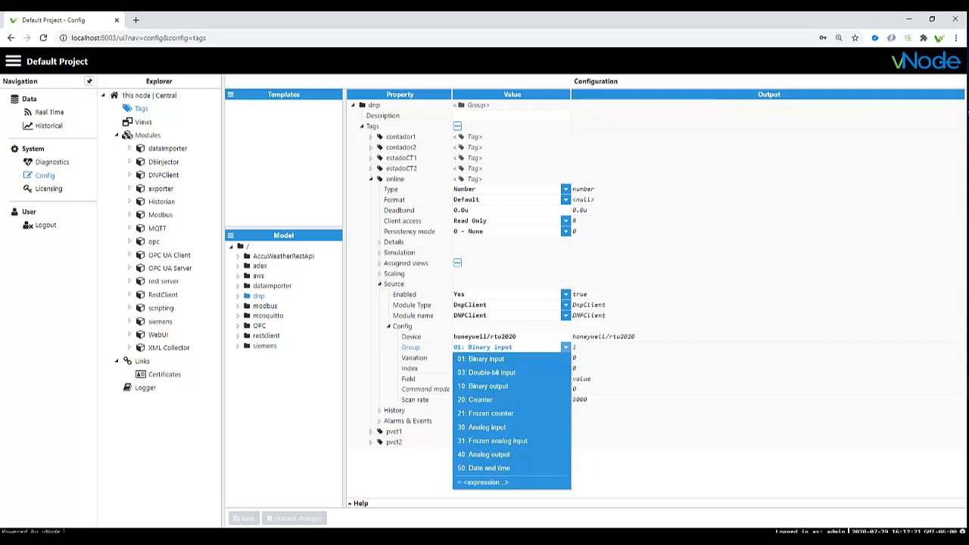
click(565, 347)
click(565, 358)
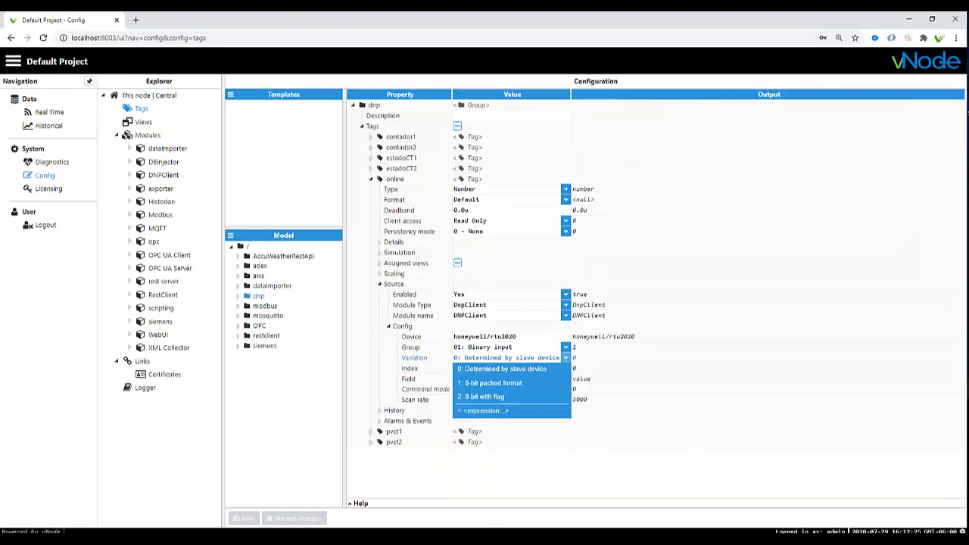
click(565, 357)
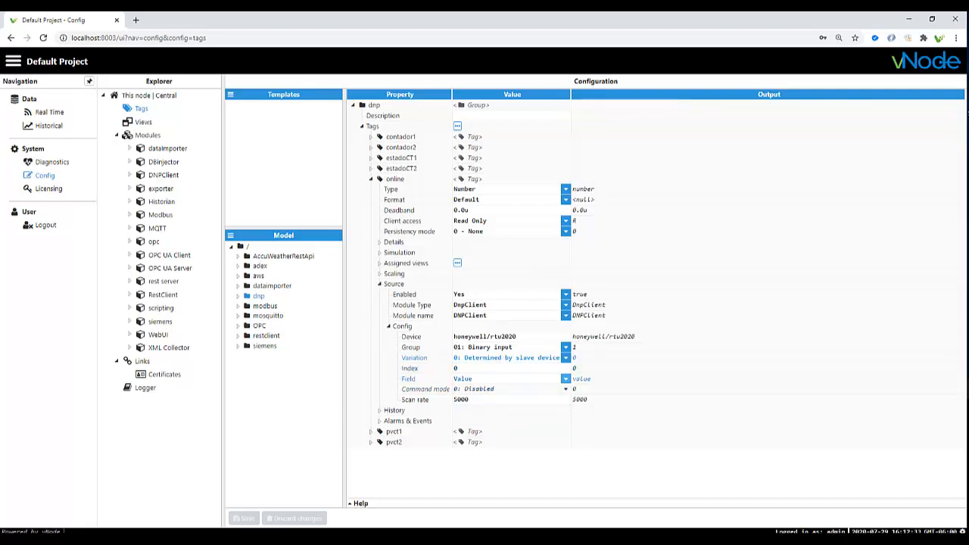
click(565, 379)
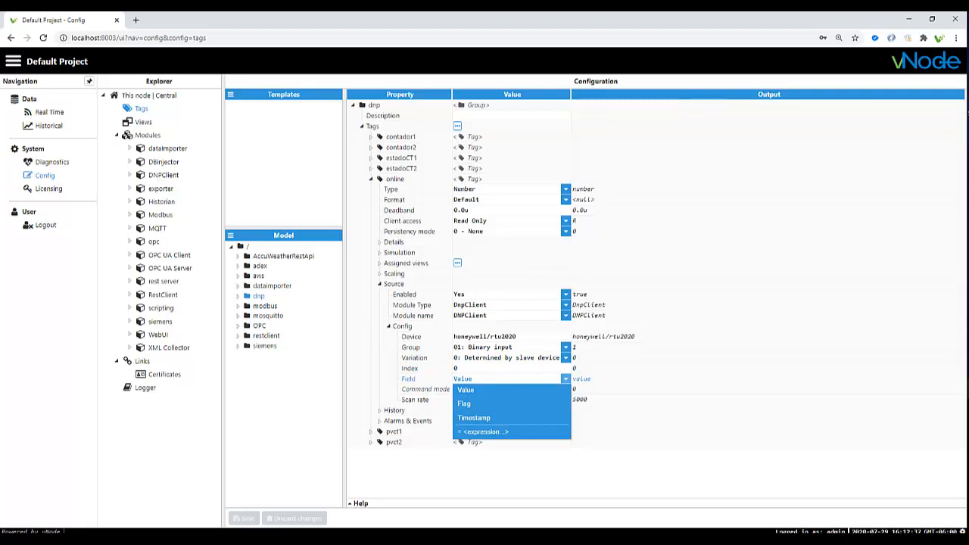
click(566, 379)
click(462, 399)
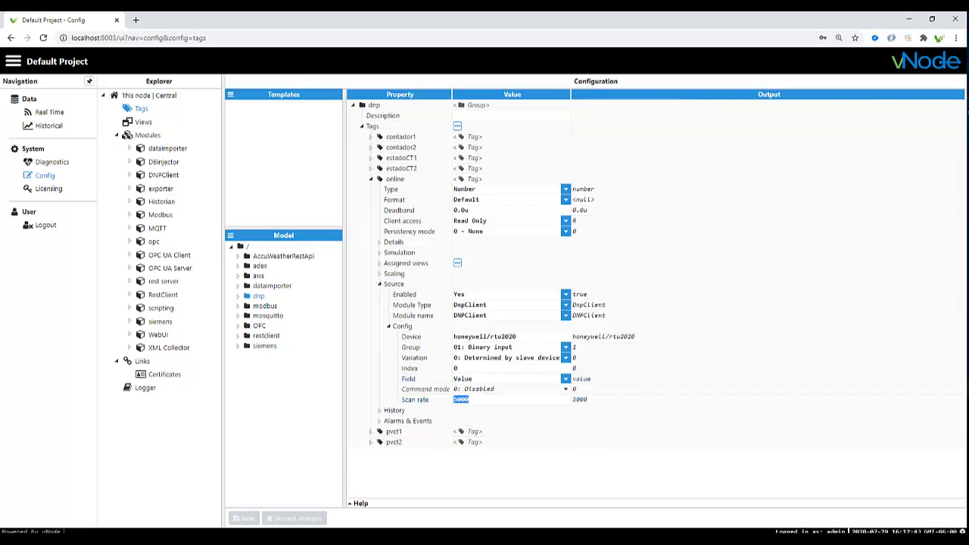
- Show the dnp group's live values in Real Time, with online reading 0
click(49, 113)
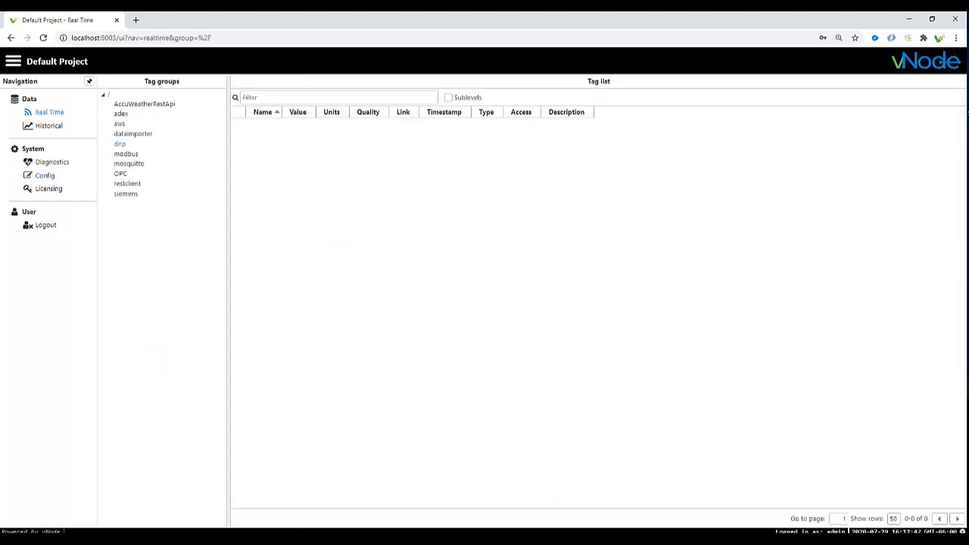
click(120, 144)
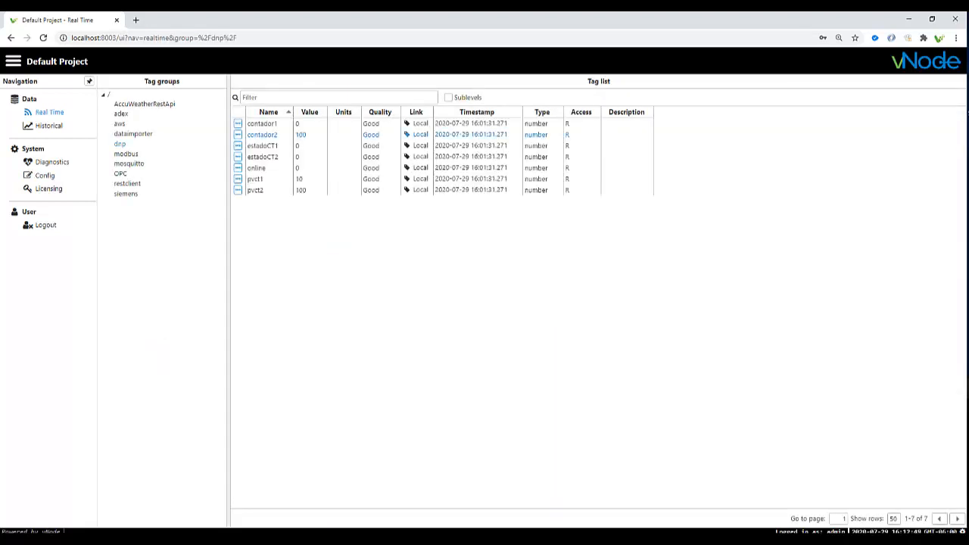
click(341, 168)
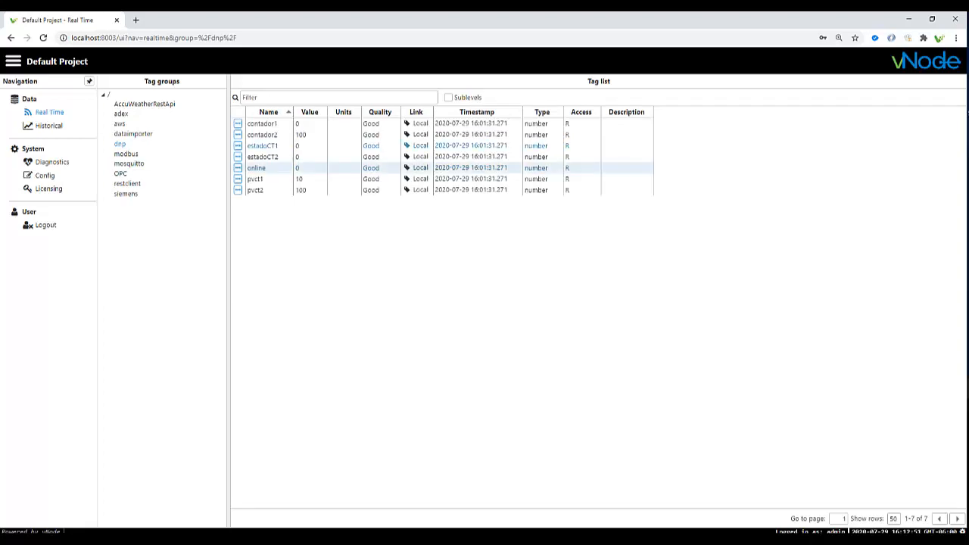